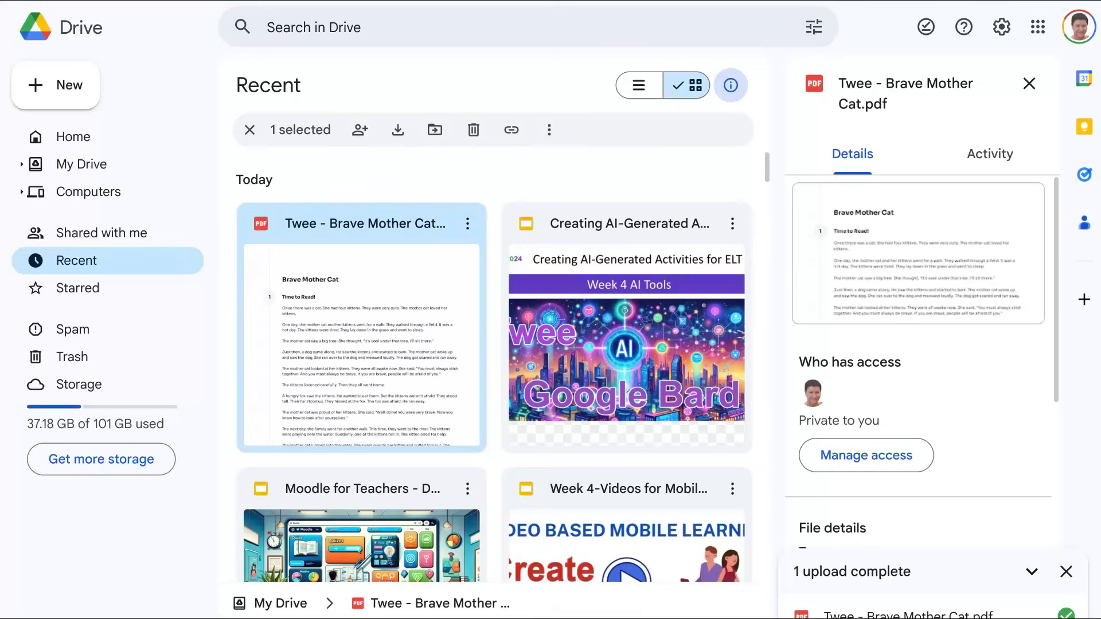
- Open Google Drive's New menu after the Brave Mother Cat PDF upload
{"action": "left_click", "coordinate": [56, 84]}
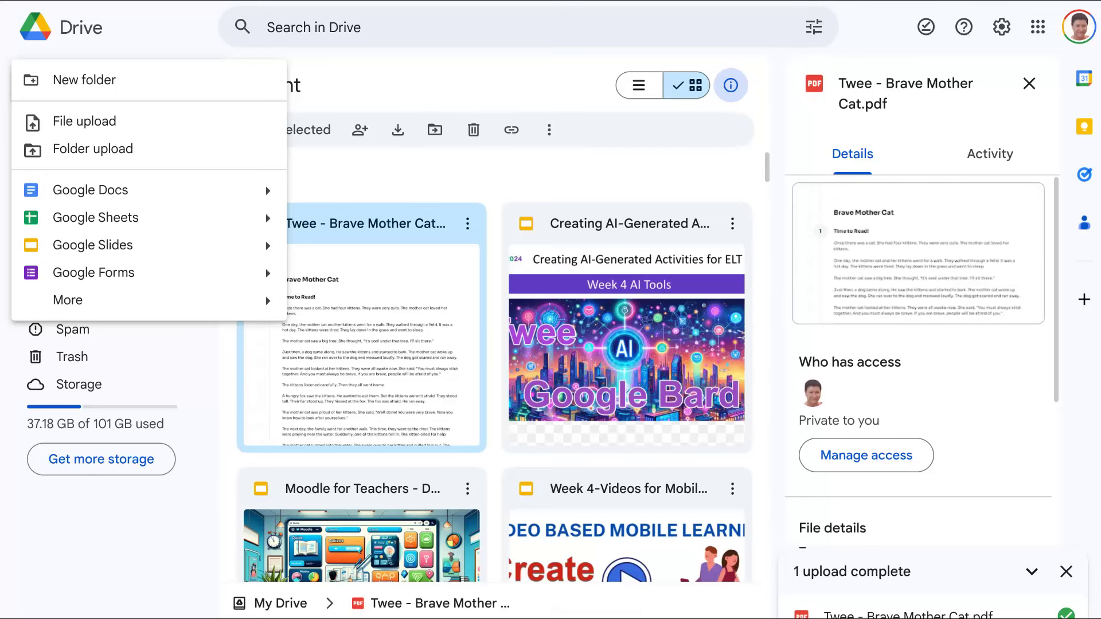
- Dismiss the New menu, open the PDF's sharing settings, and set general access to Restricted
{"action": "key", "text": "Escape"}
{"action": "key", "text": "Escape"}
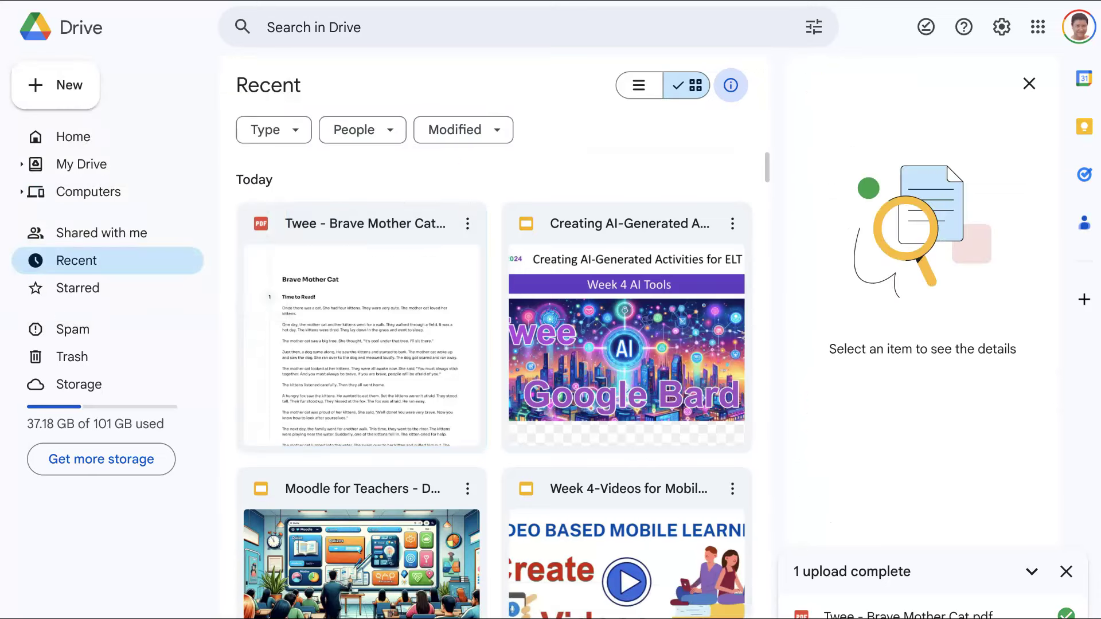
{"action": "left_click", "coordinate": [467, 223]}
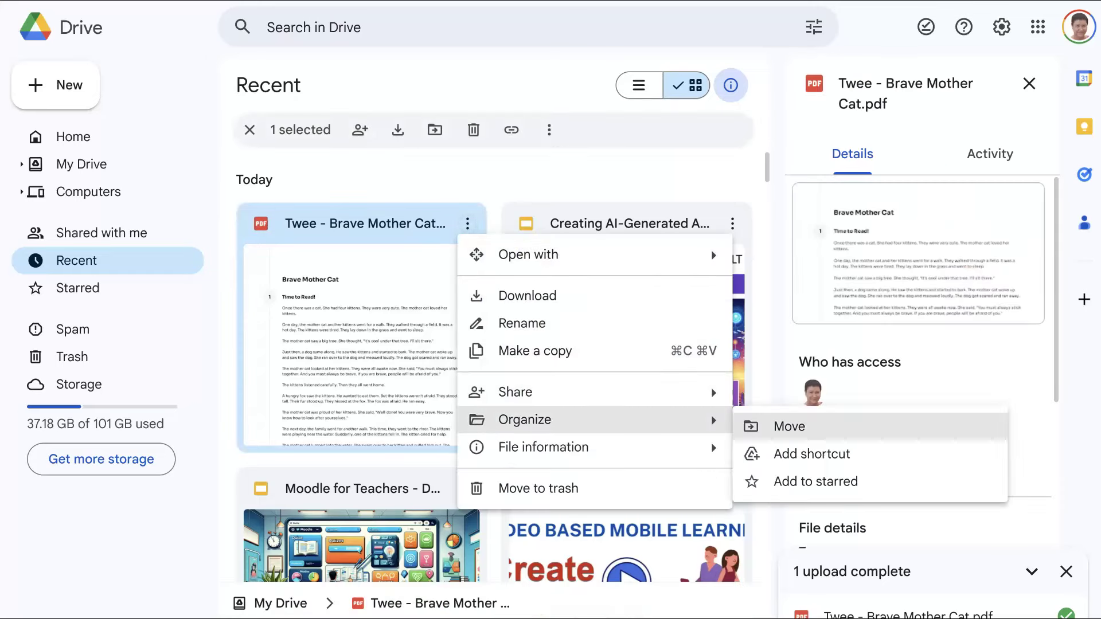
{"action": "mouse_move", "coordinate": [515, 392]}
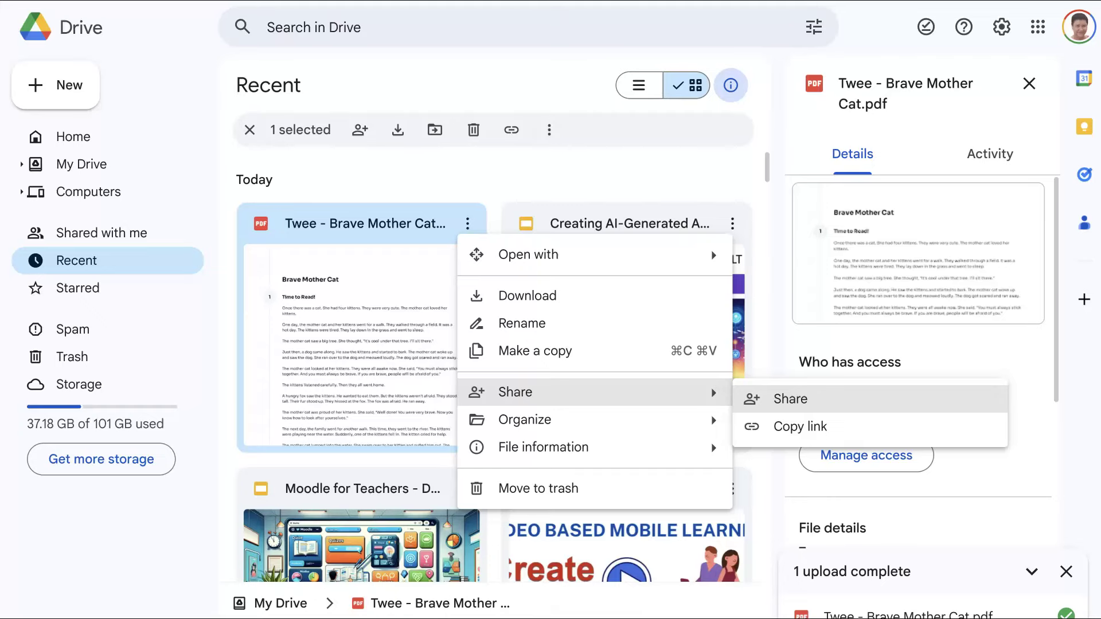
{"action": "left_click", "coordinate": [801, 397]}
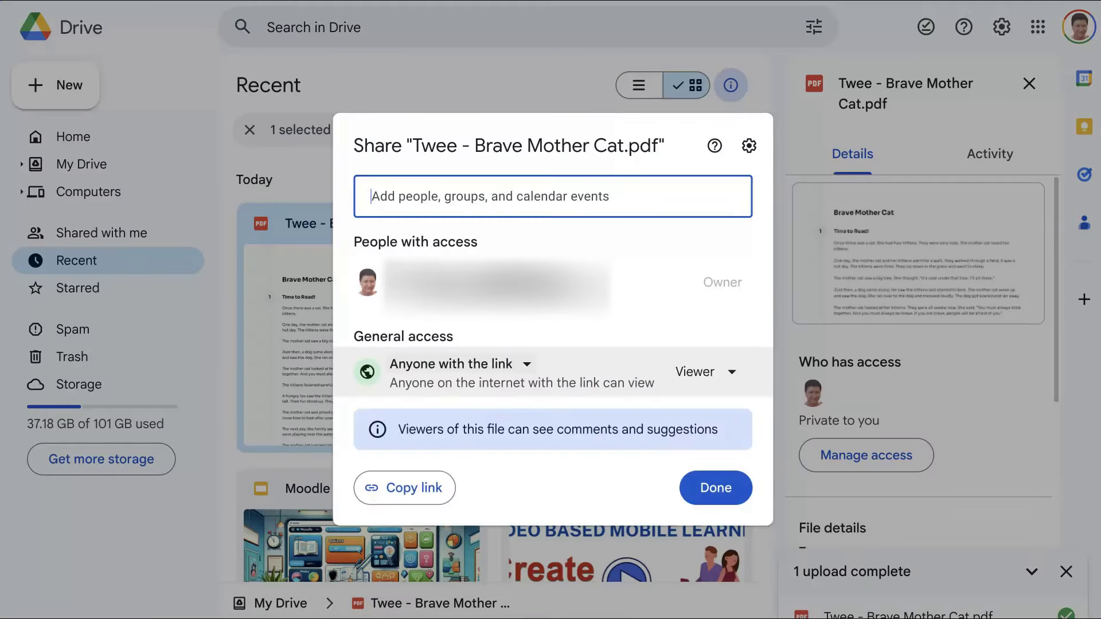
{"action": "left_click", "coordinate": [527, 364]}
{"action": "left_click", "coordinate": [464, 401]}
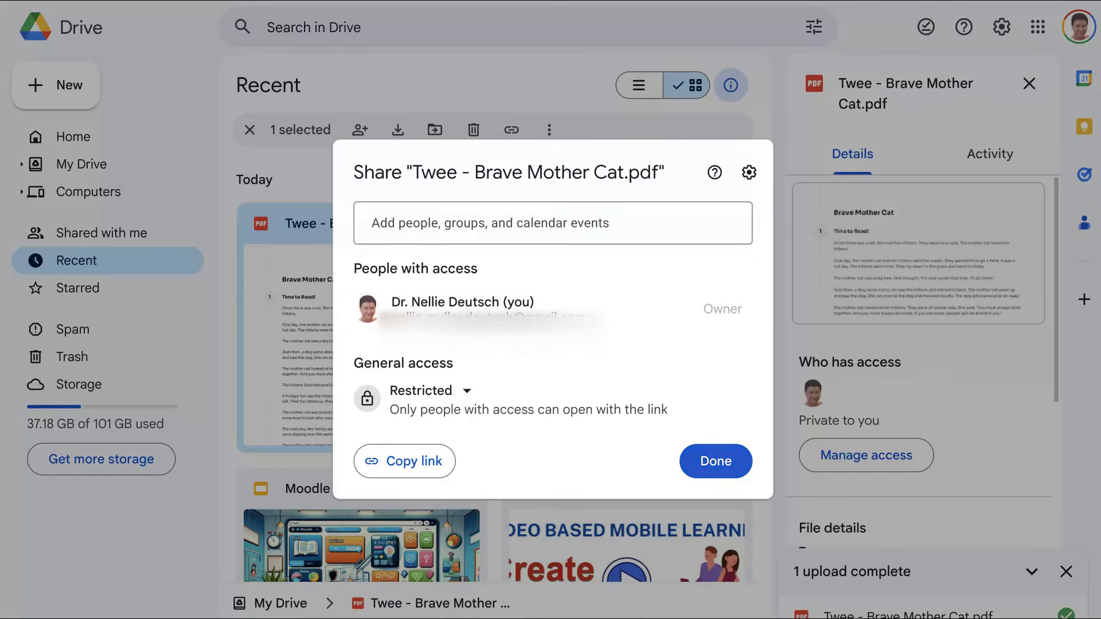
- Switch general access to Anyone with the link, copy the link, and close sharing
{"action": "left_click", "coordinate": [429, 390]}
{"action": "left_click", "coordinate": [496, 466]}
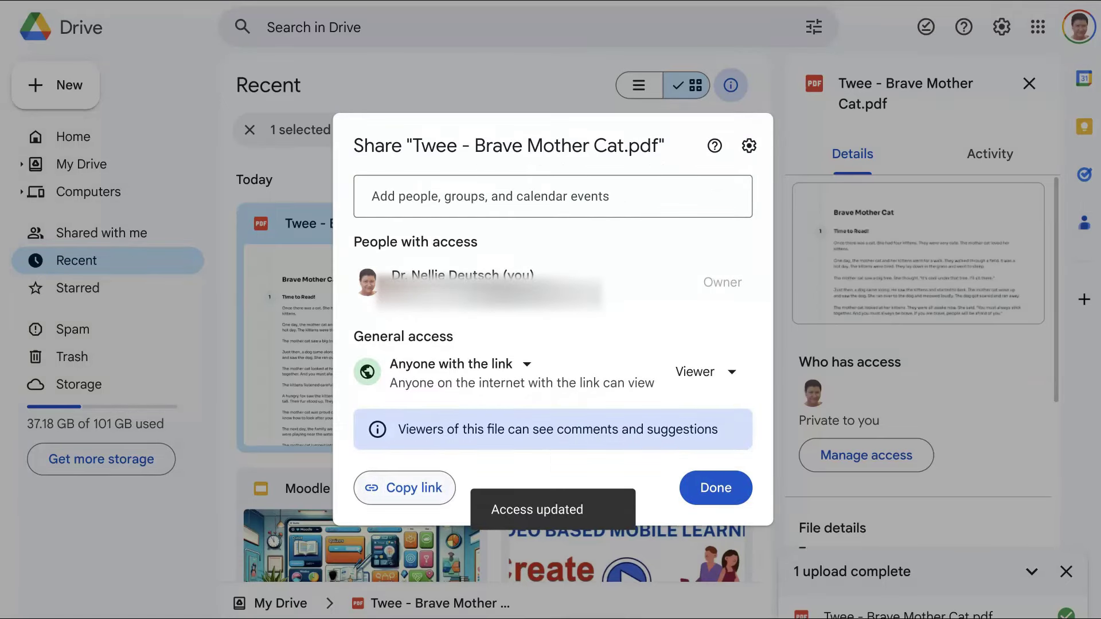
{"action": "left_click", "coordinate": [417, 488]}
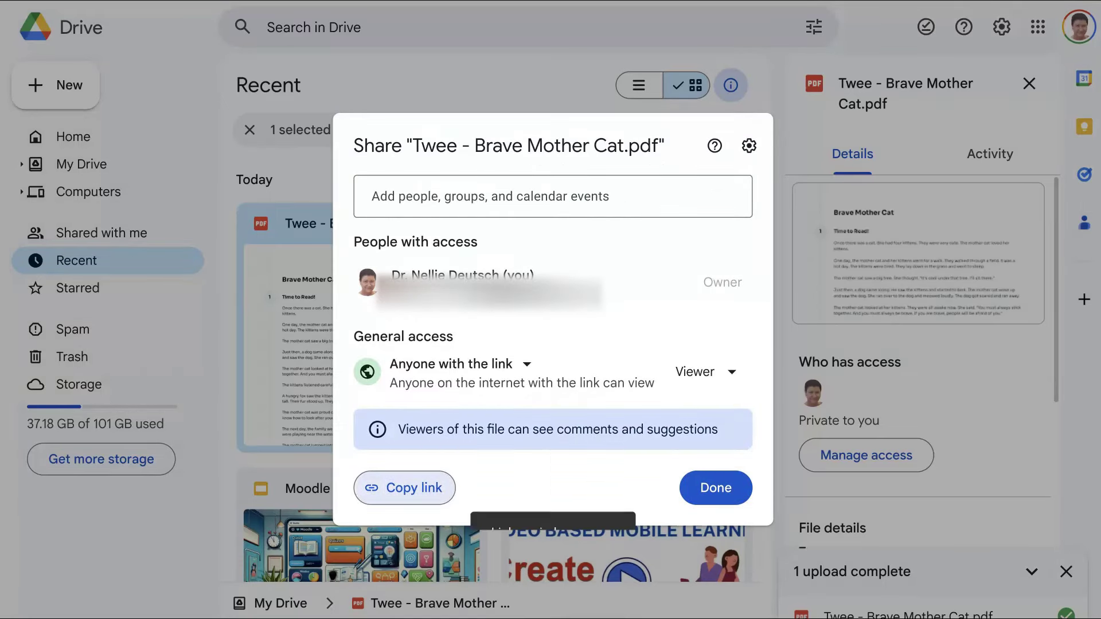
{"action": "left_click", "coordinate": [694, 488]}
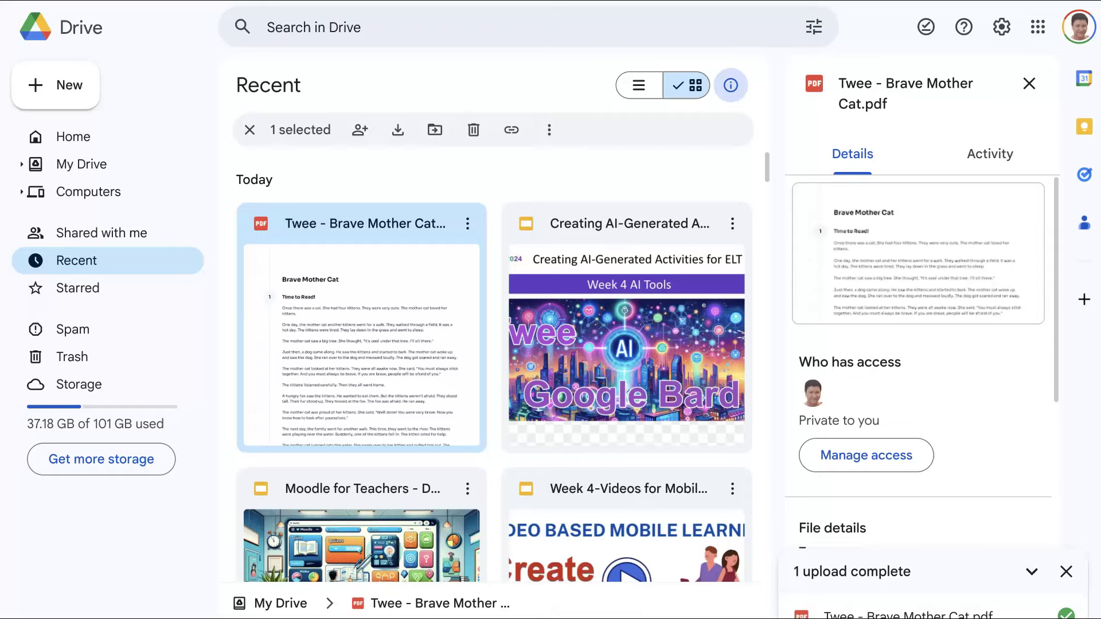
- Preview the Brave Mother Cat PDF and copy its iframe code from Embed item
{"action": "key", "text": "Return"}
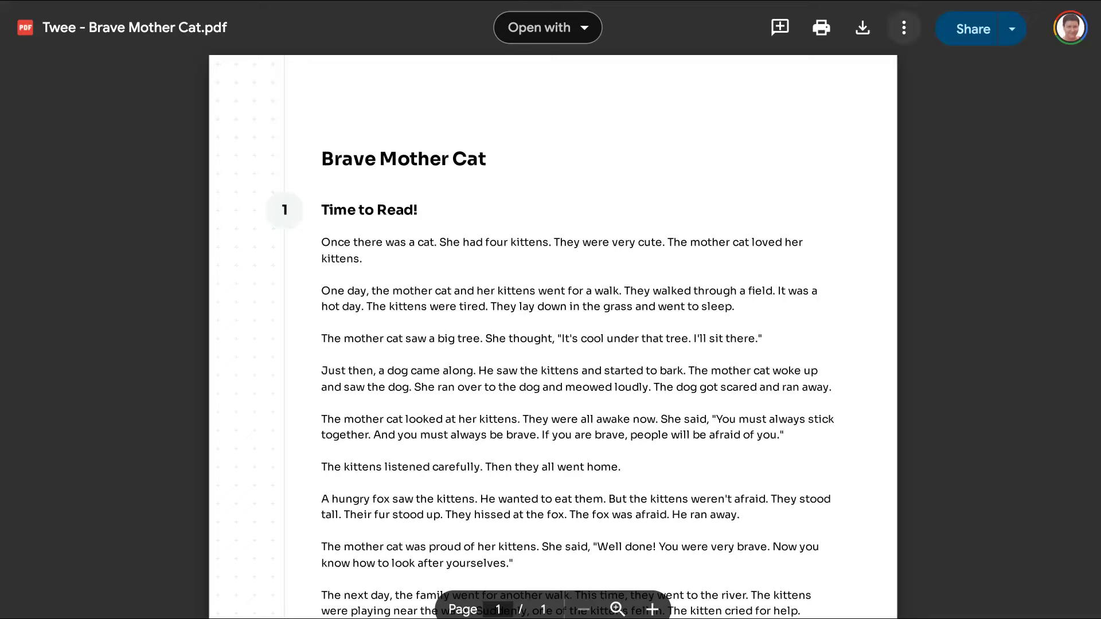
{"action": "left_click", "coordinate": [904, 28]}
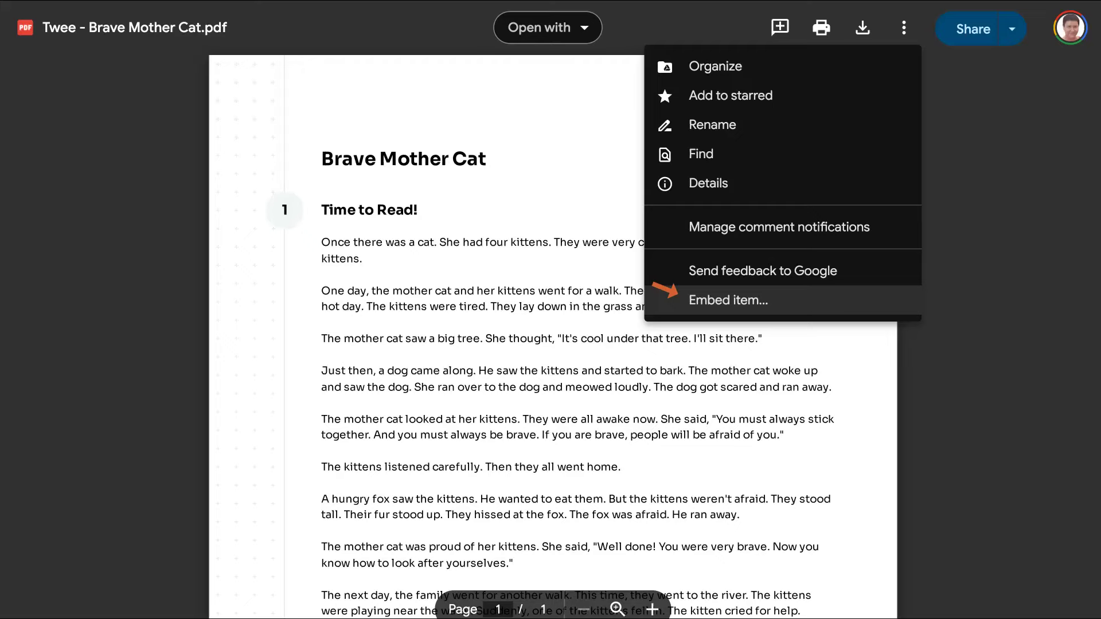
{"action": "left_click", "coordinate": [728, 300]}
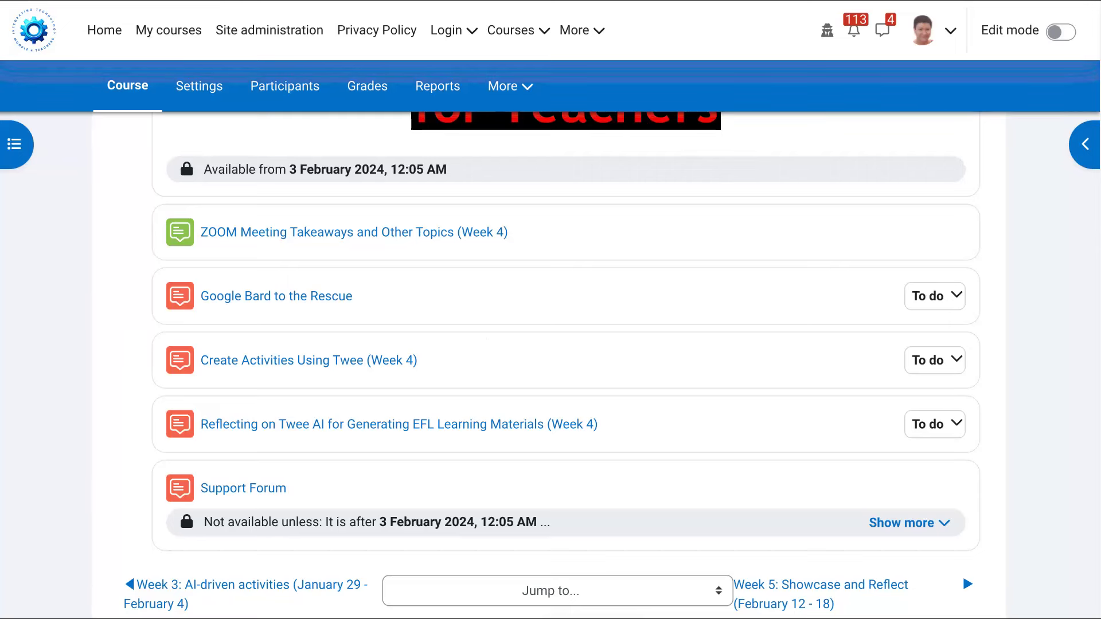
- In the Create Activities Using Twee (Week 4) forum, add a discussion topic with subject 'Story'
{"action": "left_click", "coordinate": [308, 360]}
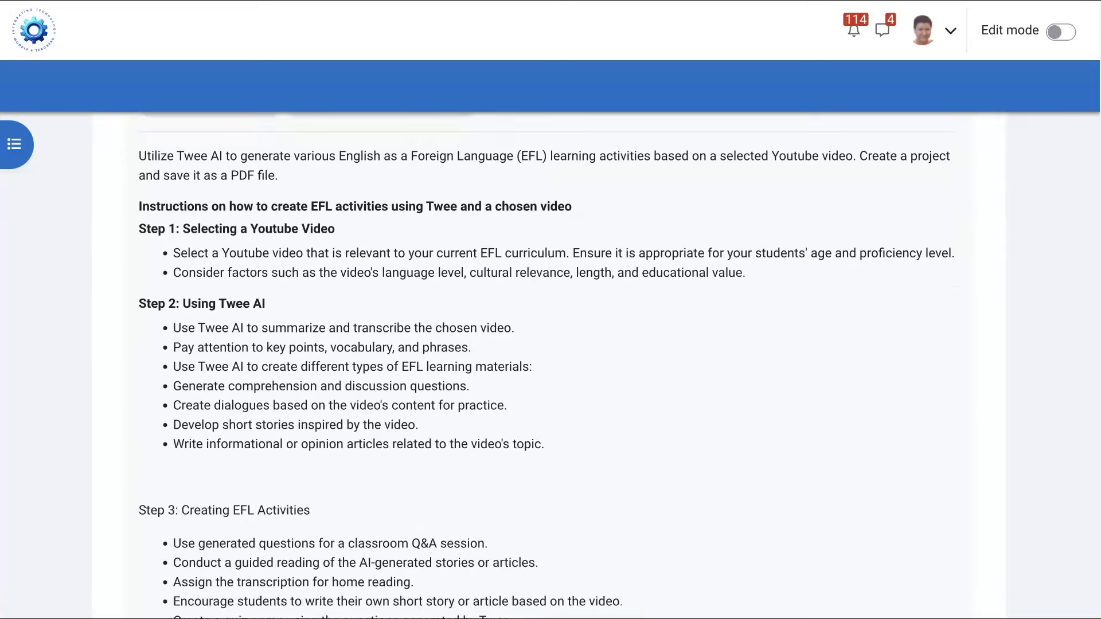
{"action": "scroll", "coordinate": [298, 339], "scroll_direction": "down", "scroll_amount": 9}
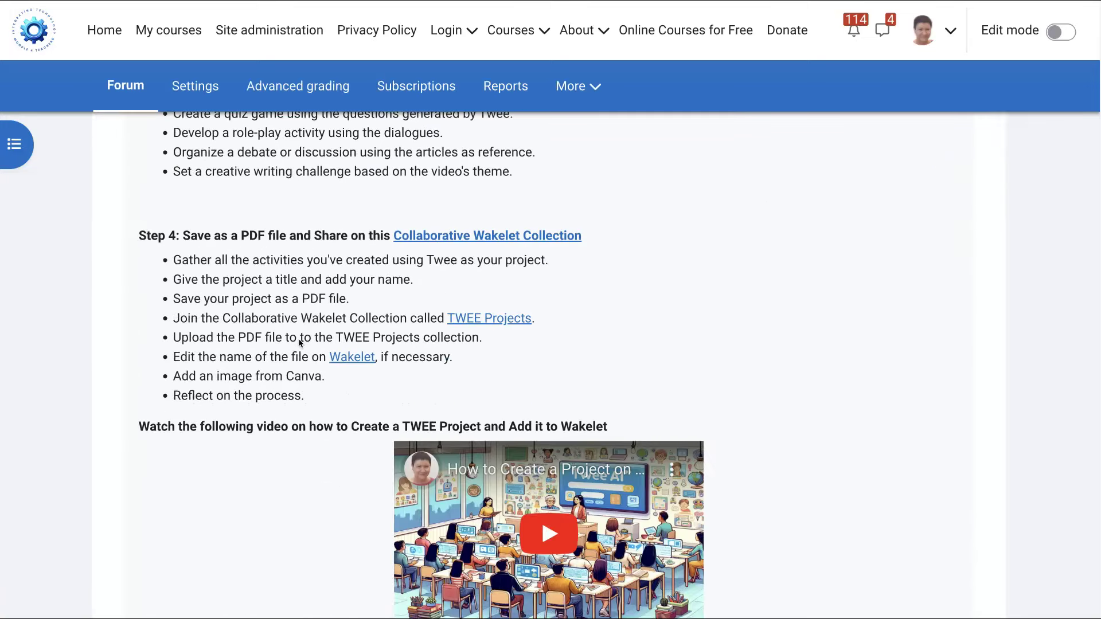
{"action": "scroll", "coordinate": [300, 343], "scroll_direction": "down", "scroll_amount": 5}
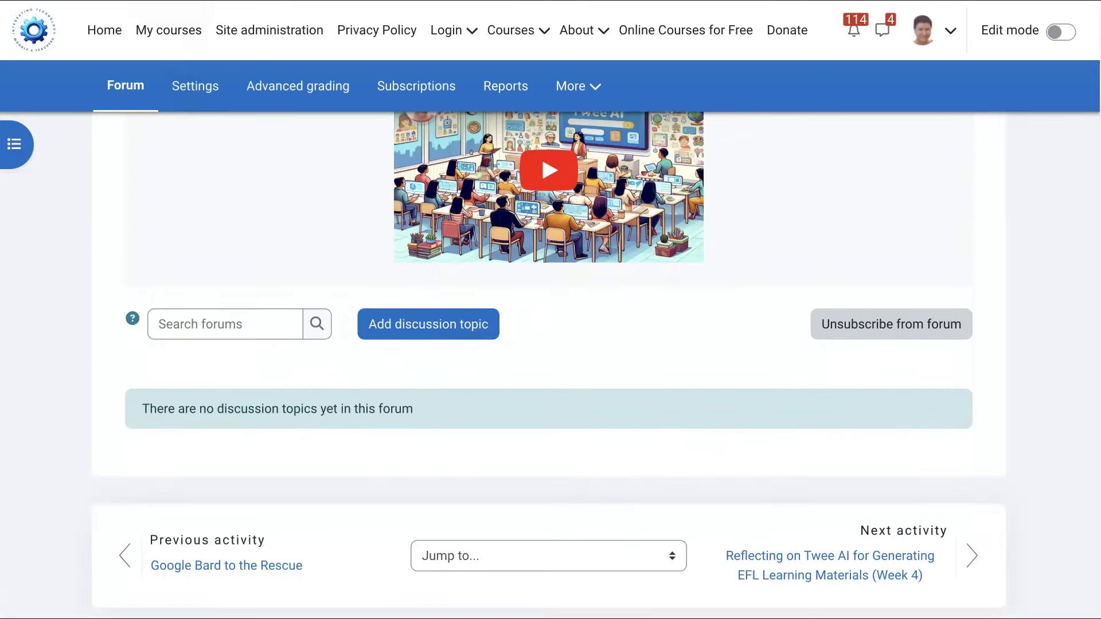
{"action": "left_click", "coordinate": [428, 324]}
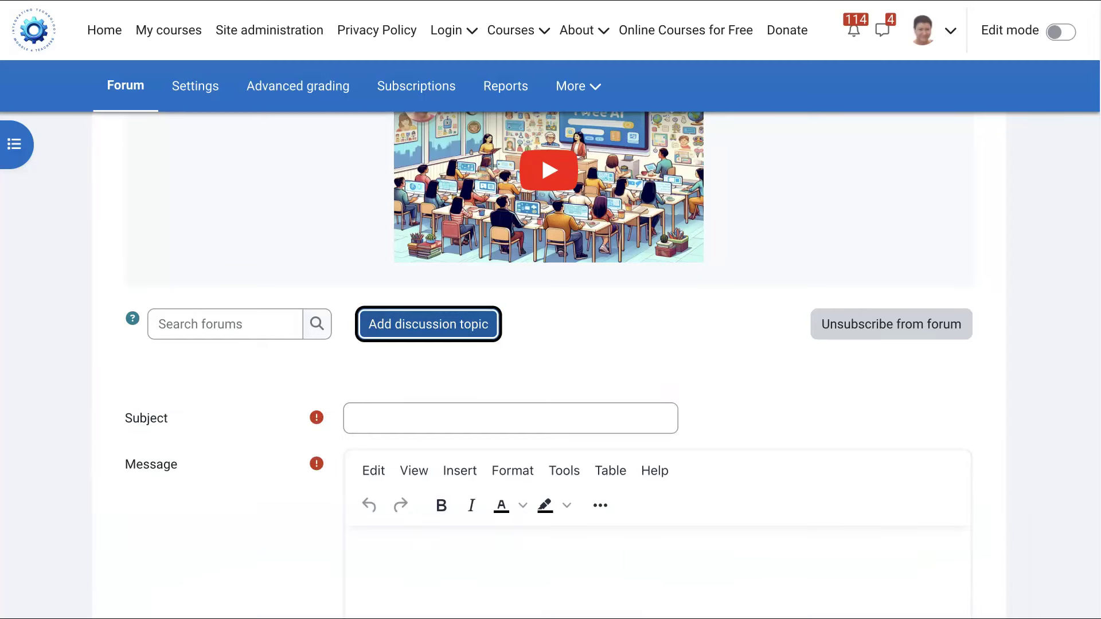
{"action": "left_click", "coordinate": [356, 418]}
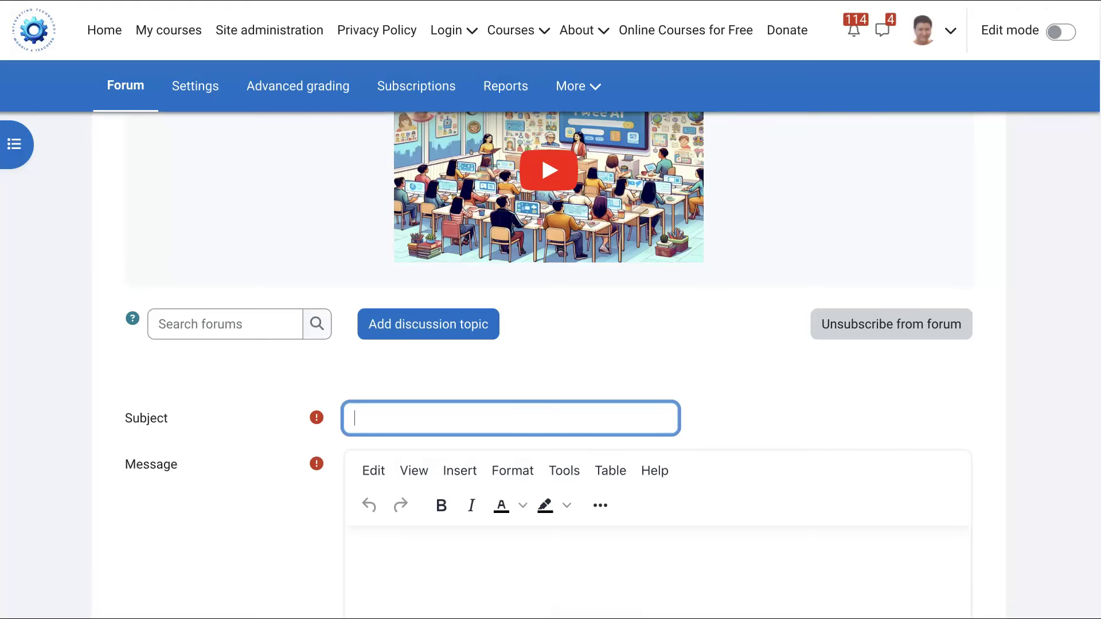
{"action": "type", "text": "Story"}
{"action": "scroll", "coordinate": [549, 344], "scroll_direction": "down", "scroll_amount": 3}
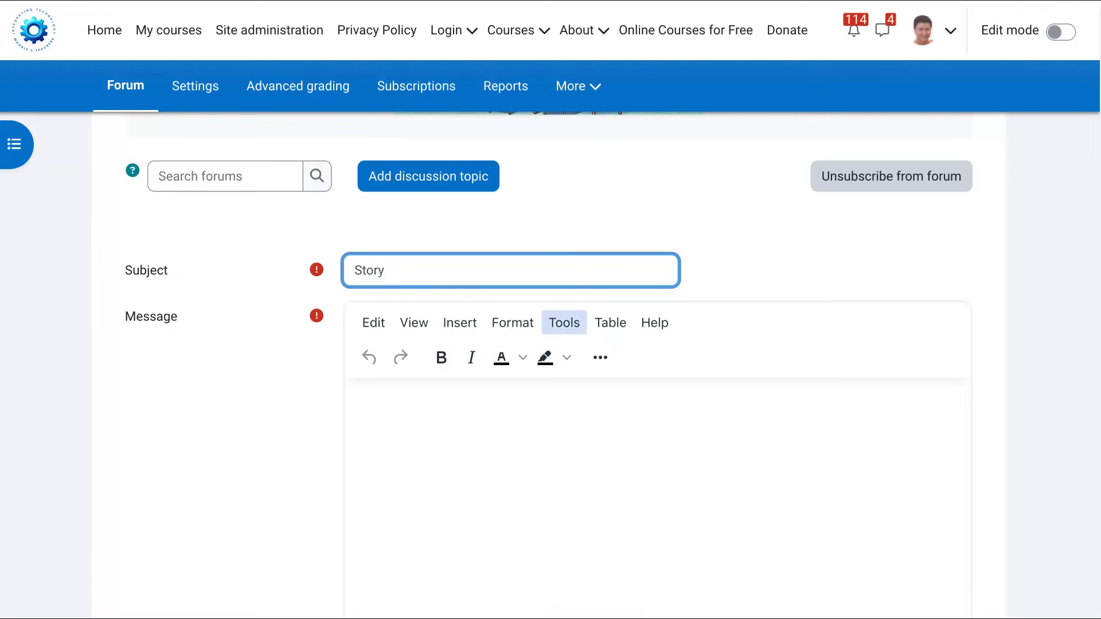
- Paste the Drive iframe embed code into the message's Source code view and save it
{"action": "left_click", "coordinate": [564, 323]}
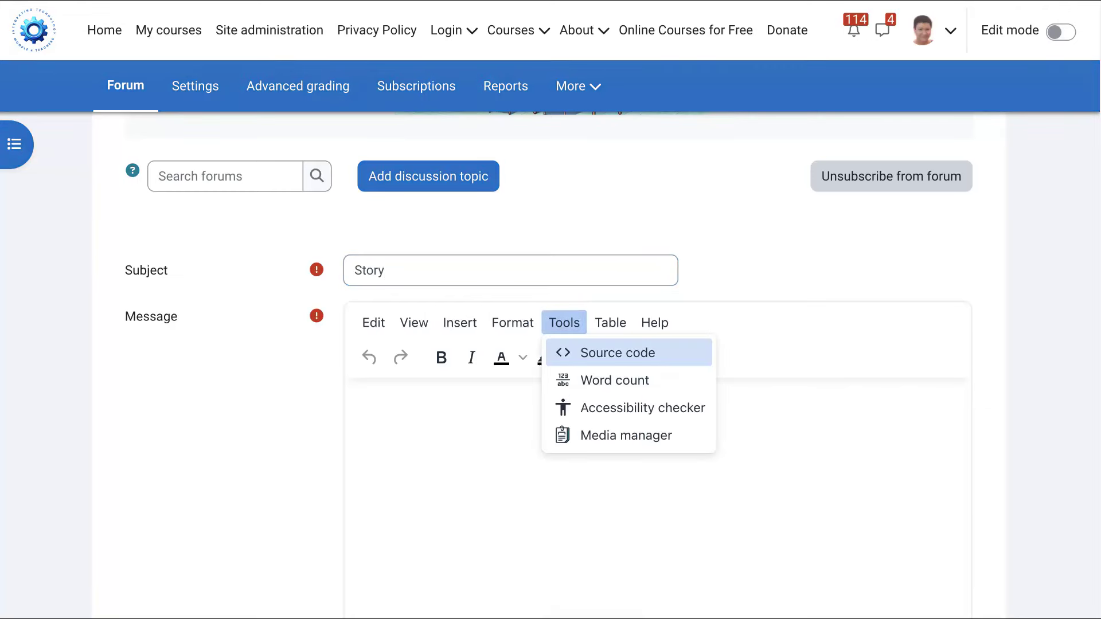
{"action": "left_click", "coordinate": [630, 352]}
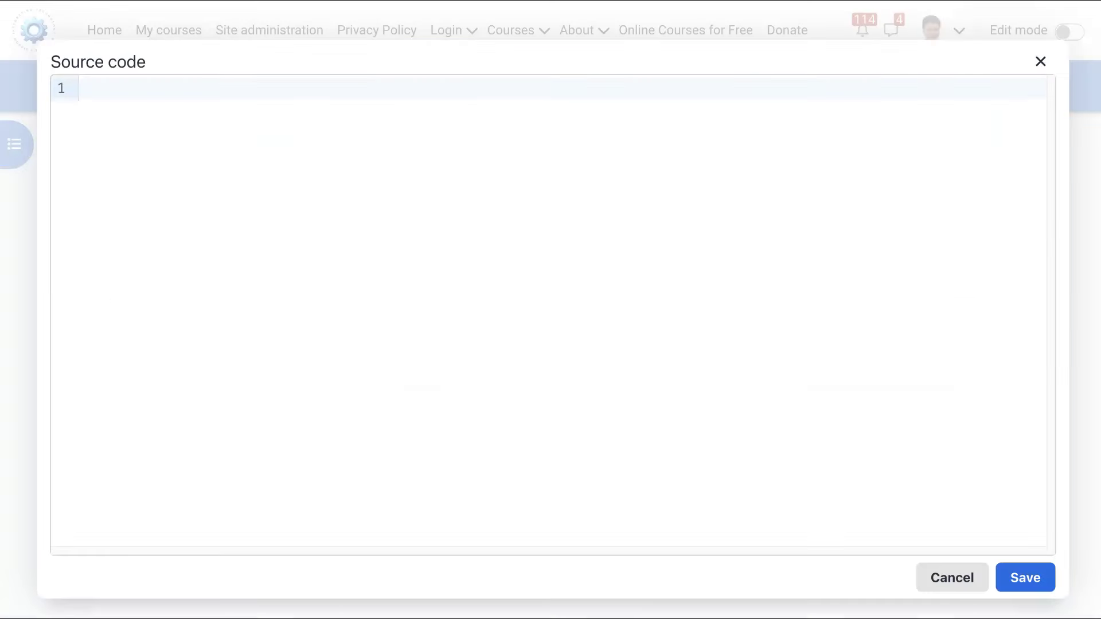
{"action": "left_click", "coordinate": [114, 86]}
{"action": "key", "text": "ctrl+v"}
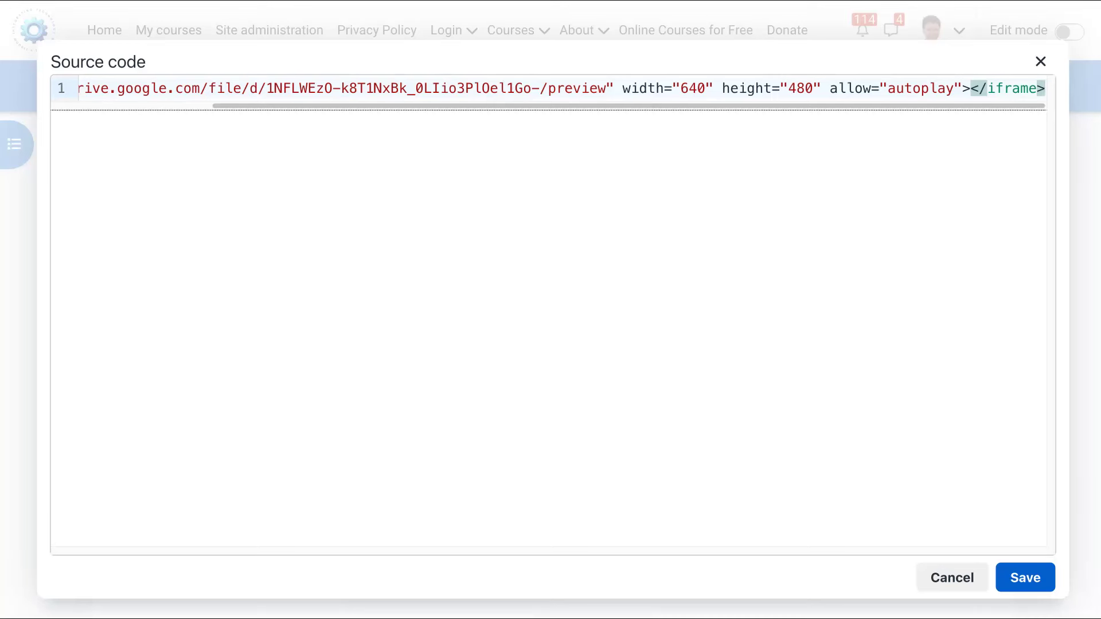
{"action": "left_click", "coordinate": [1025, 578]}
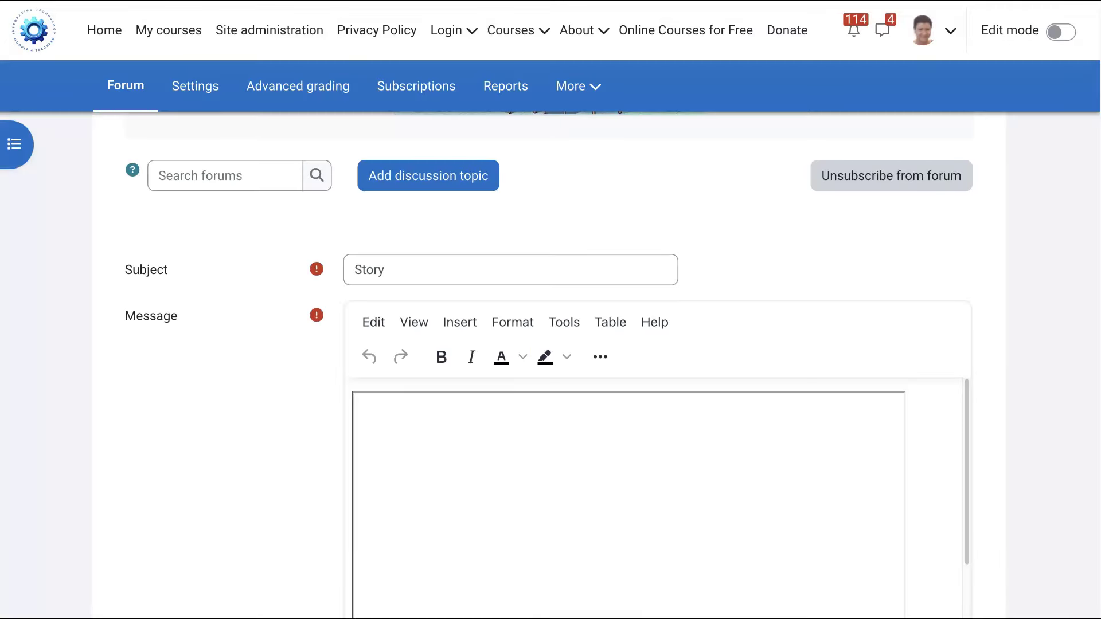
- Check the embedded PDF in the form, then submit the Story discussion with Post to forum
{"action": "scroll", "coordinate": [547, 363], "scroll_direction": "down", "scroll_amount": 2}
{"action": "scroll", "coordinate": [570, 379], "scroll_direction": "down", "scroll_amount": 5}
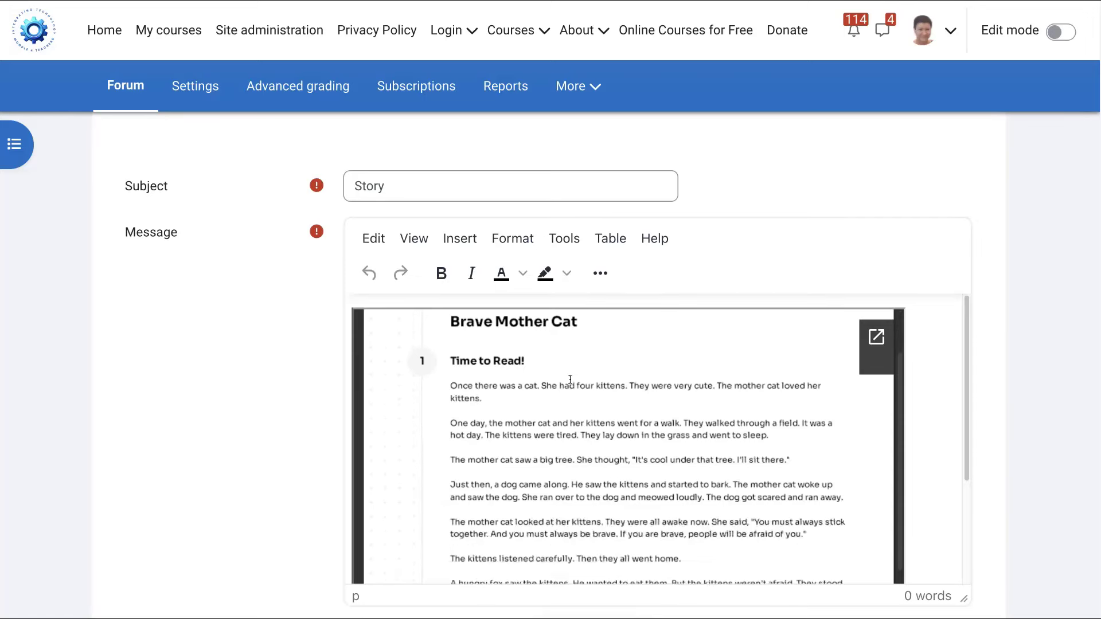
{"action": "scroll", "coordinate": [569, 379], "scroll_direction": "down", "scroll_amount": 8}
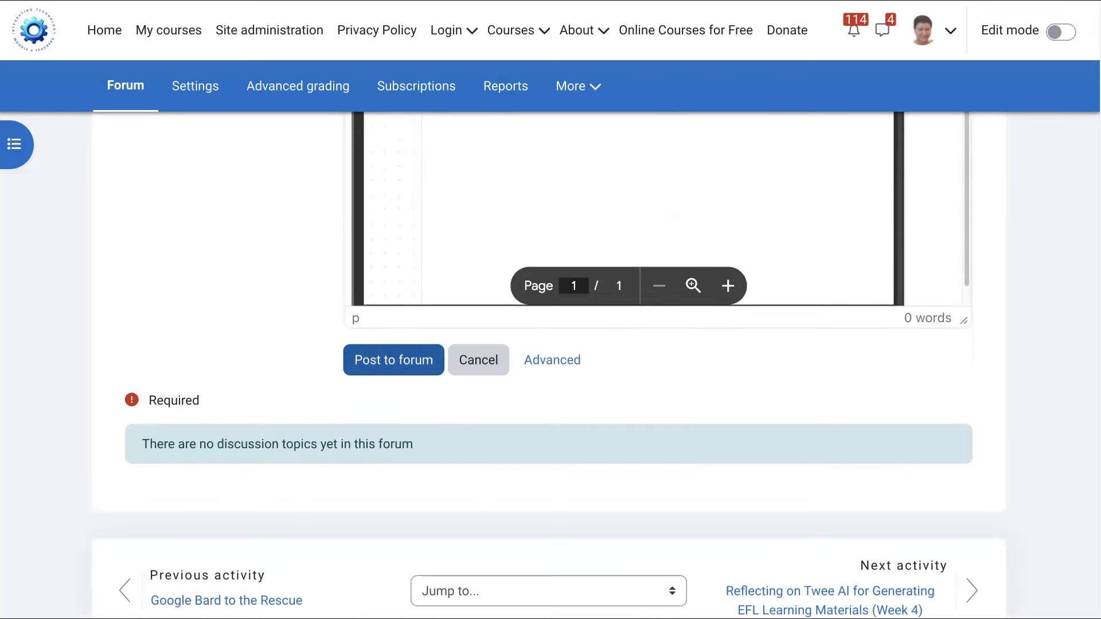
{"action": "scroll", "coordinate": [547, 310], "scroll_direction": "down", "scroll_amount": 1}
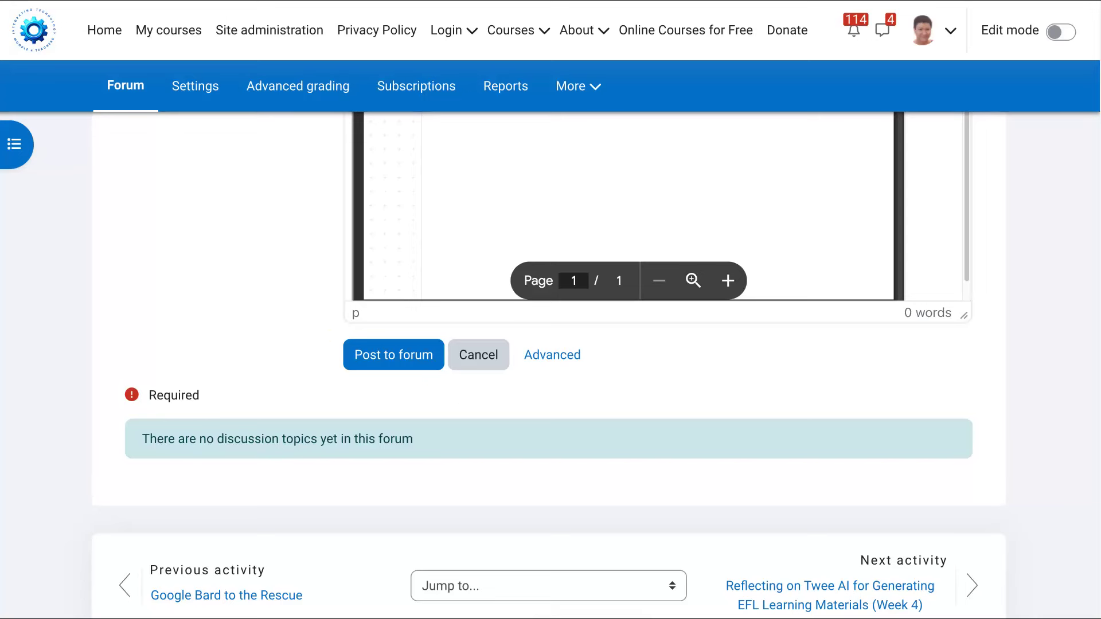
{"action": "key", "text": "Tab"}
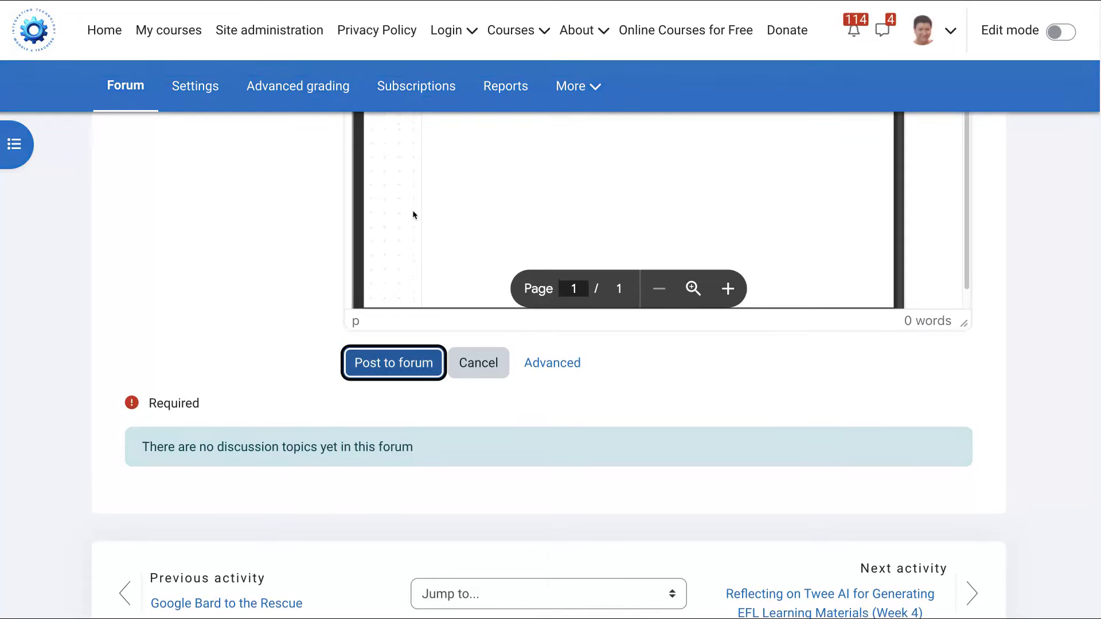
{"action": "key", "text": "Return"}
- Open the Story discussion from the forum list and view its embedded Brave Mother Cat PDF
{"action": "scroll", "coordinate": [413, 214], "scroll_direction": "down", "scroll_amount": 10}
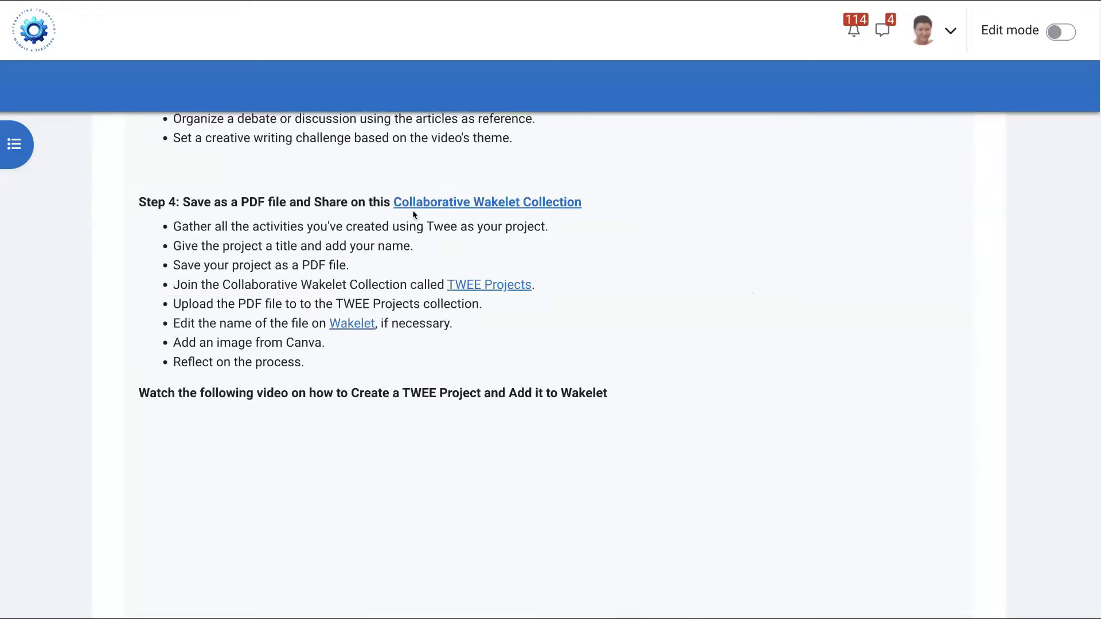
{"action": "scroll", "coordinate": [413, 214], "scroll_direction": "down", "scroll_amount": 5}
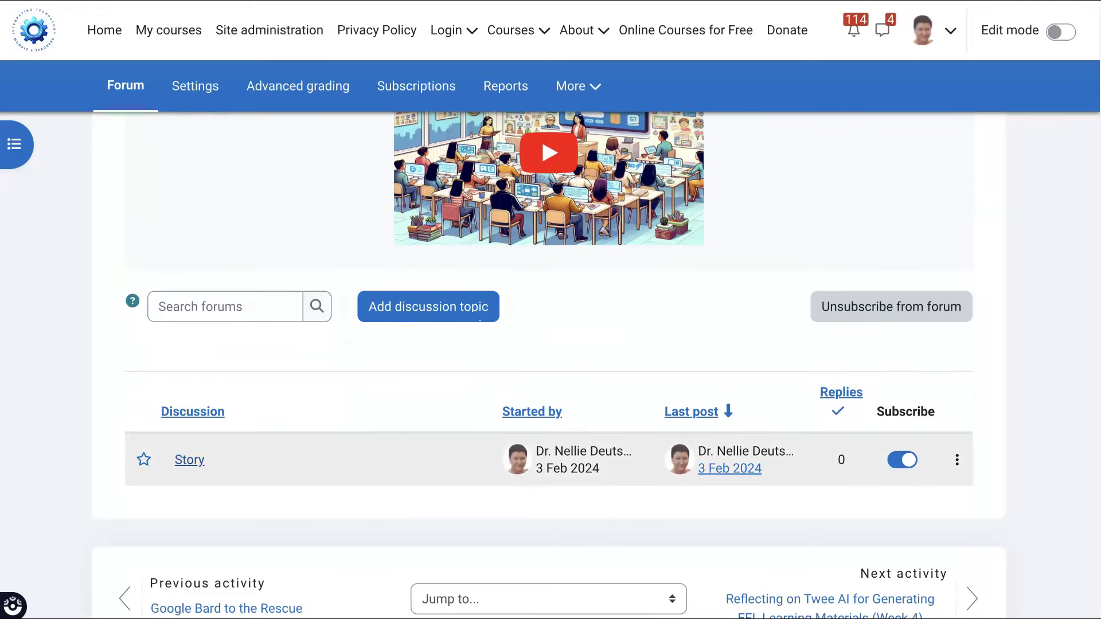
{"action": "left_click", "coordinate": [190, 460]}
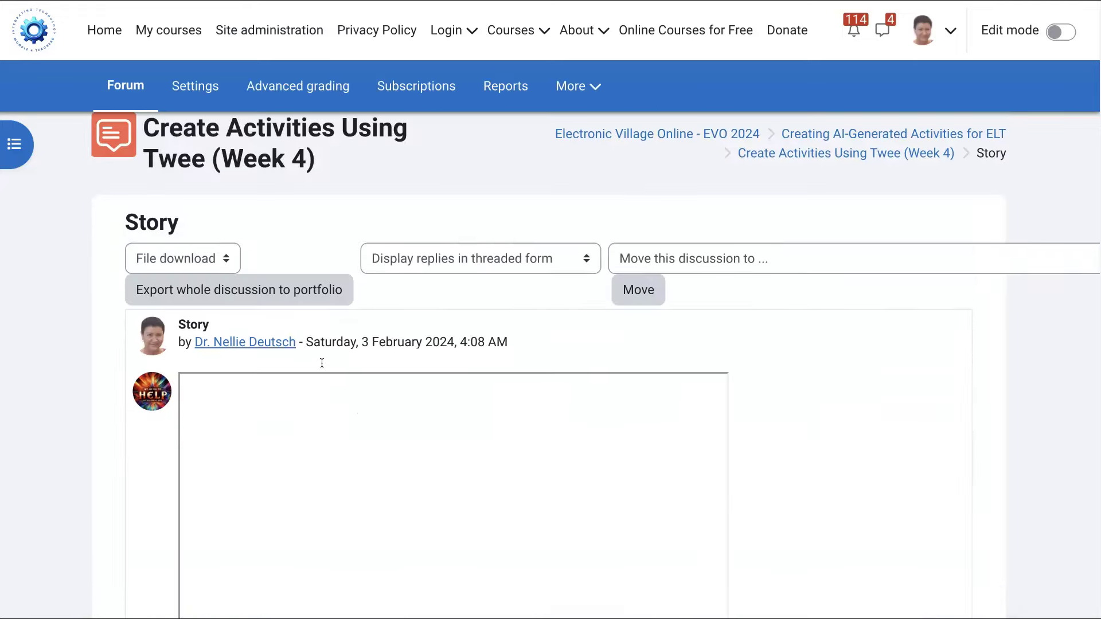
{"action": "scroll", "coordinate": [321, 362], "scroll_direction": "down", "scroll_amount": 10}
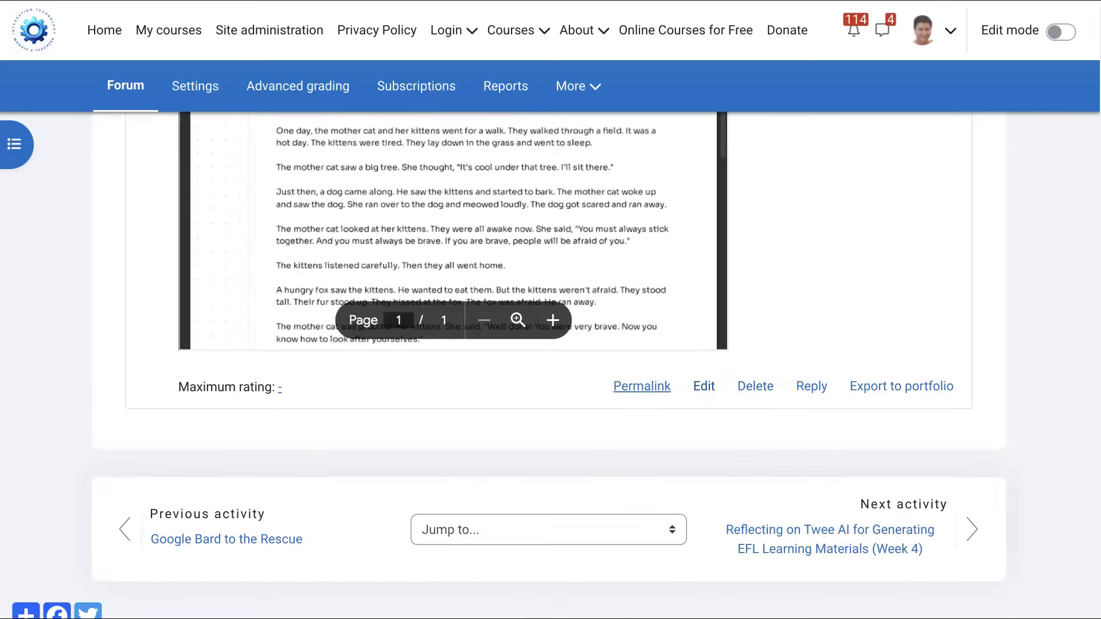